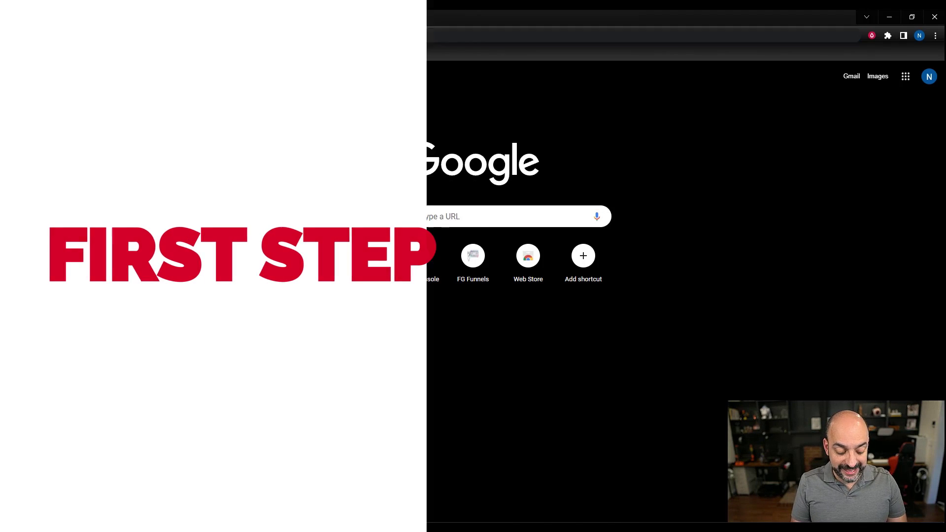
- Load admin.google.com in the browser address bar
{"action": "type", "text": "admin.c"}
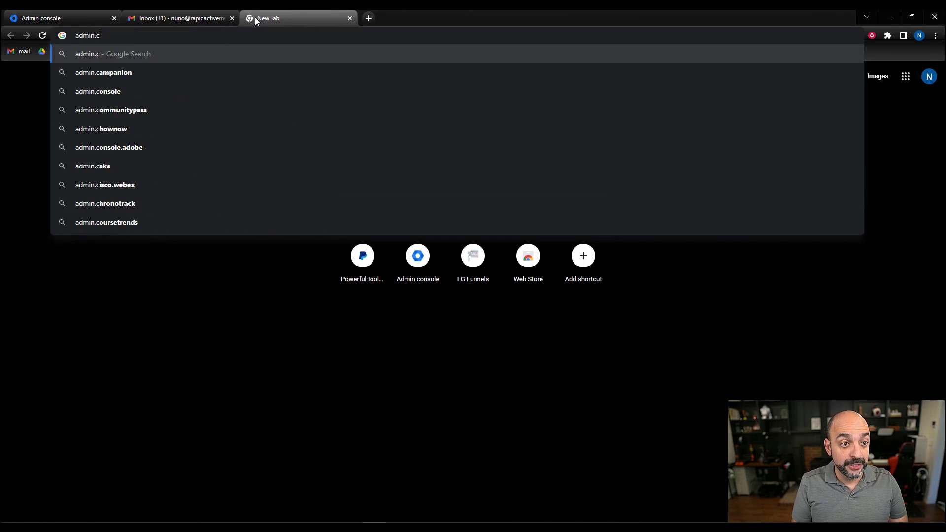
{"action": "key", "text": "BackSpace"}
{"action": "type", "text": "google.com"}
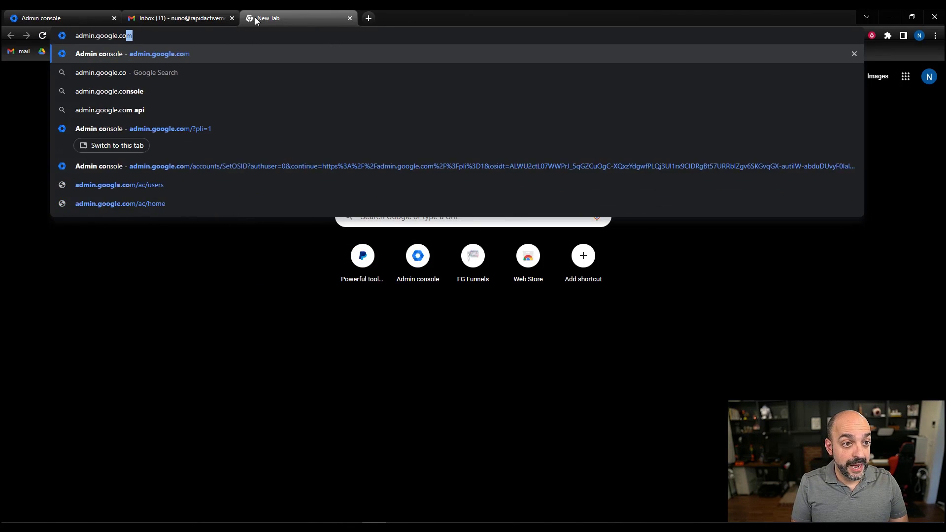
{"action": "key", "text": "Return"}
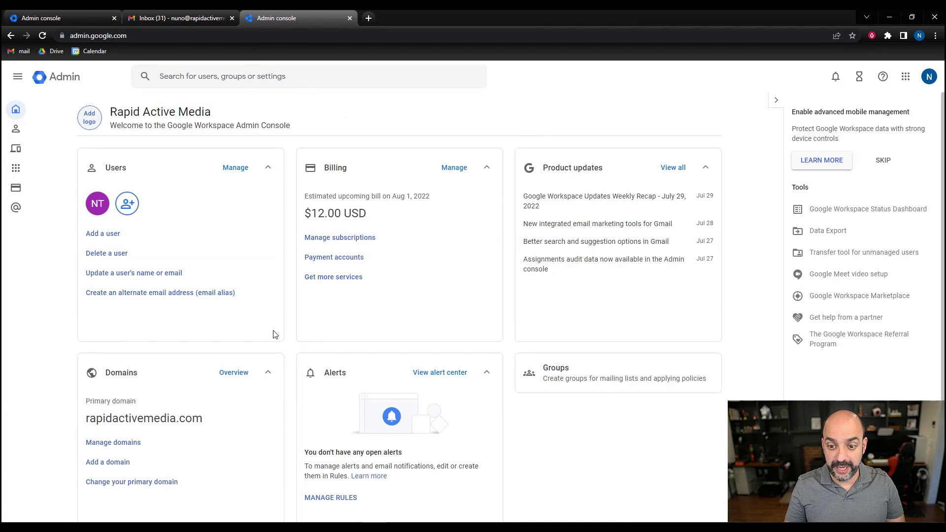
- Open the Admin console in a new tab from Gmail's Google apps launcher
{"action": "left_click", "coordinate": [190, 19]}
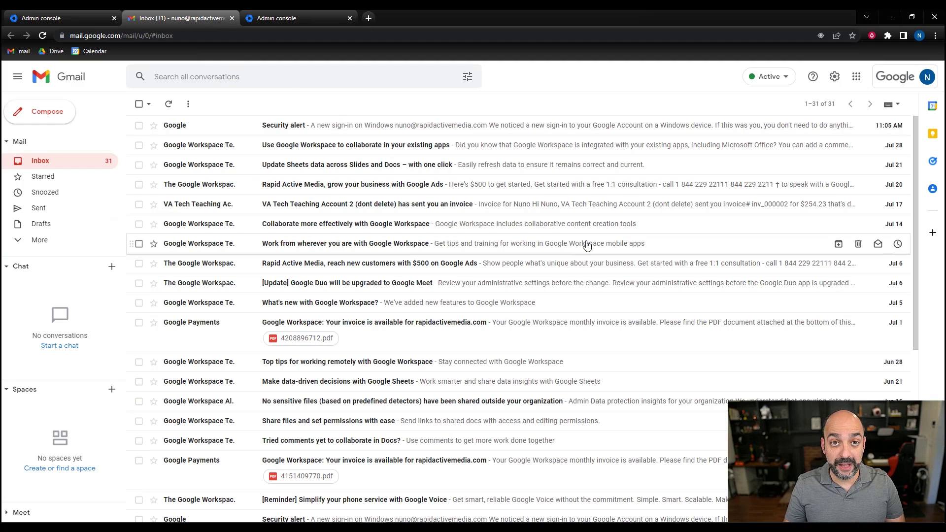
{"action": "left_click", "coordinate": [857, 77]}
{"action": "scroll", "coordinate": [862, 183], "scroll_direction": "down", "scroll_amount": 3}
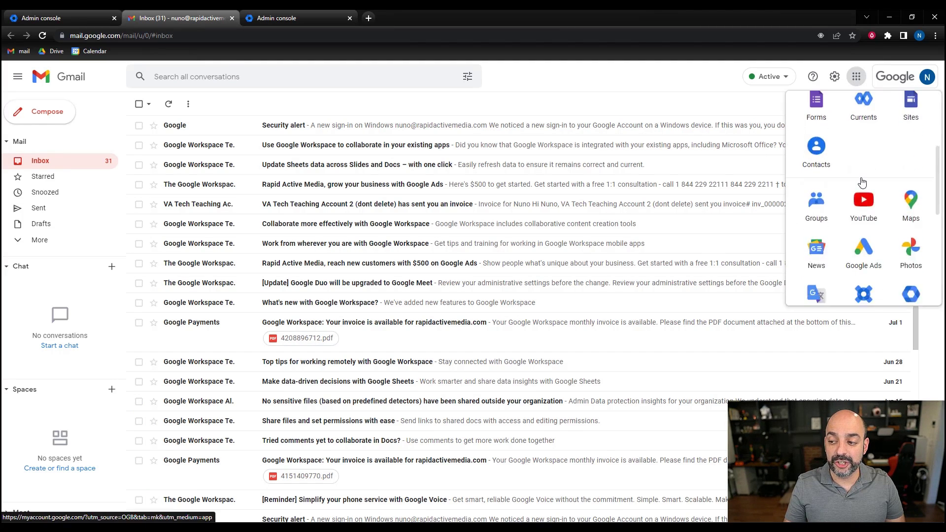
{"action": "scroll", "coordinate": [862, 183], "scroll_direction": "down", "scroll_amount": 3}
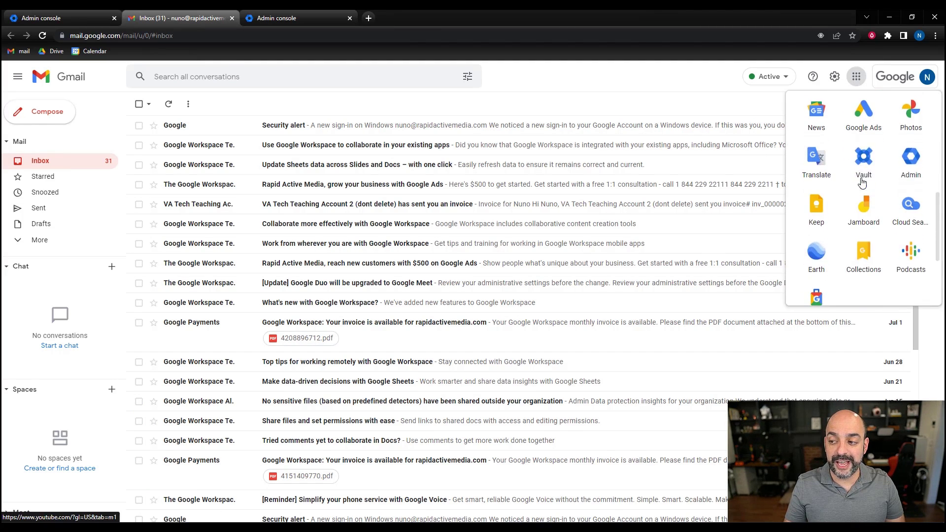
{"action": "left_click", "coordinate": [919, 166]}
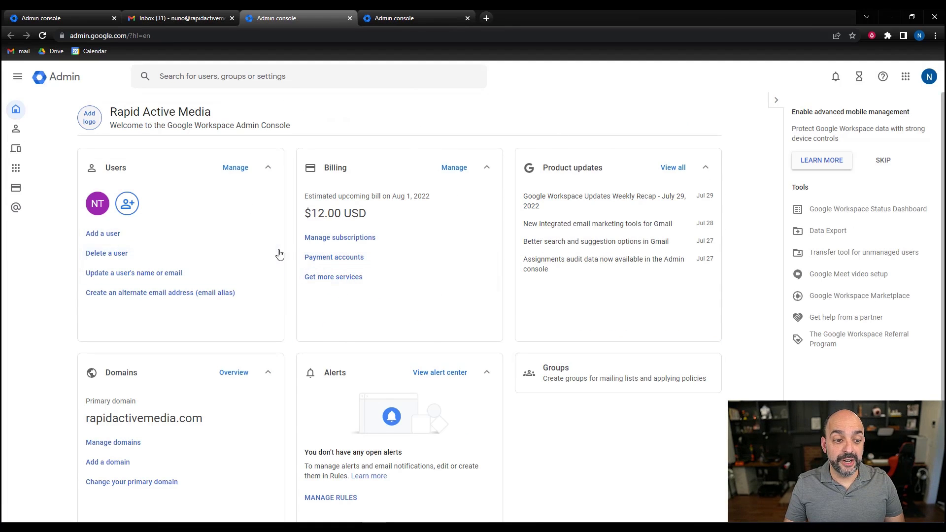
- Create the alternate email 'support' for the chosen user and save it
{"action": "left_click", "coordinate": [129, 296]}
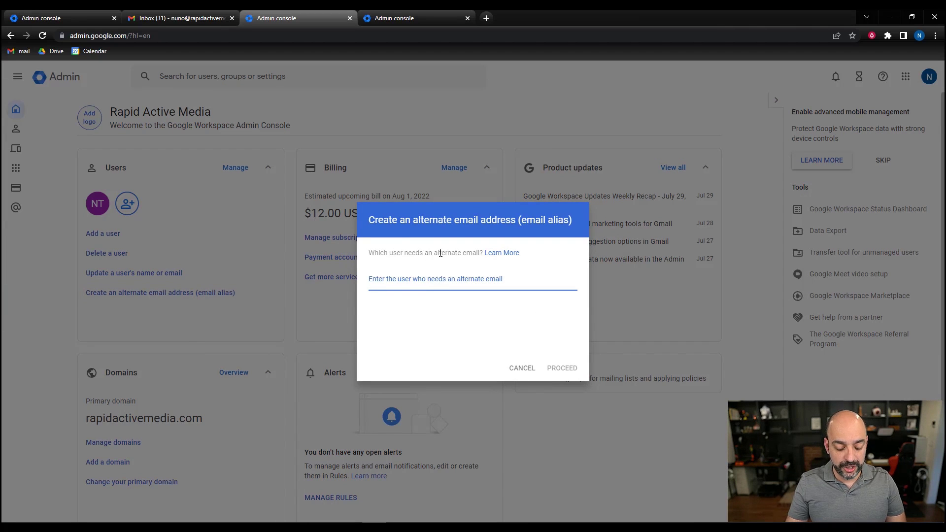
{"action": "type", "text": "nuno"}
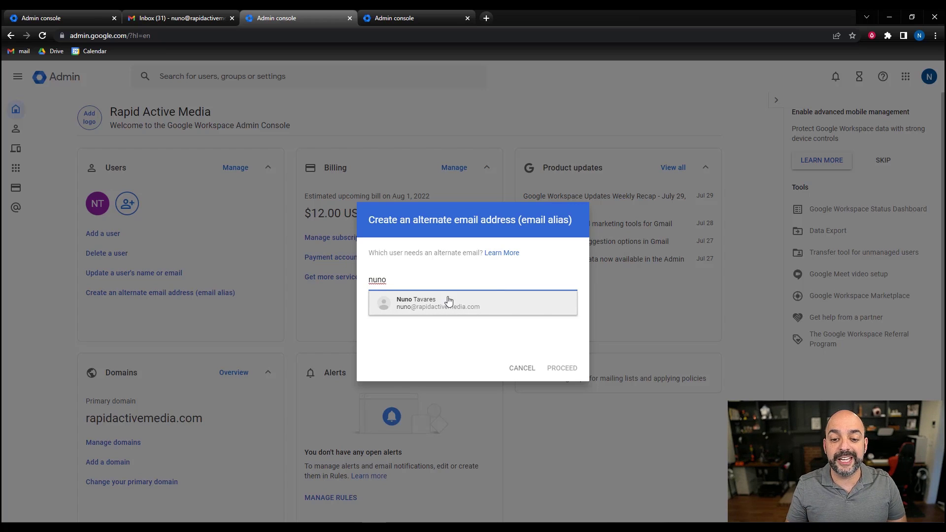
{"action": "left_click", "coordinate": [495, 311]}
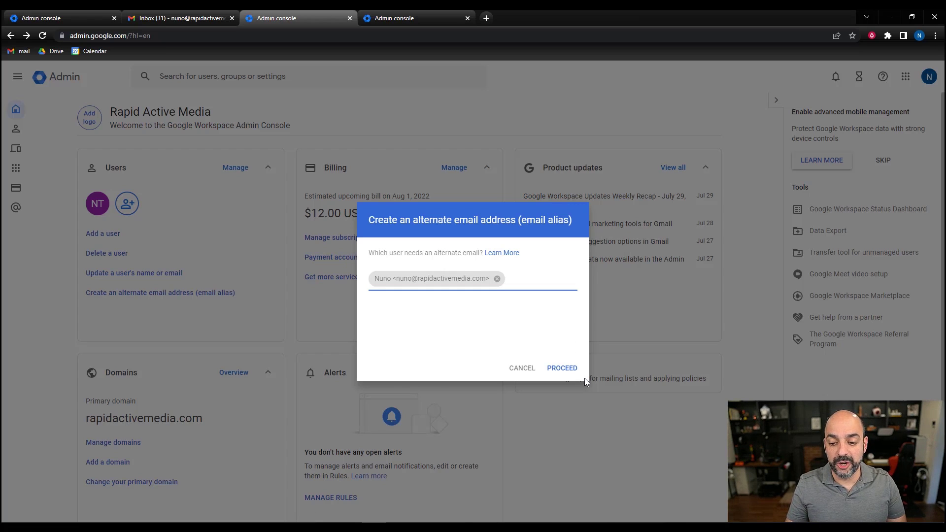
{"action": "left_click", "coordinate": [562, 369]}
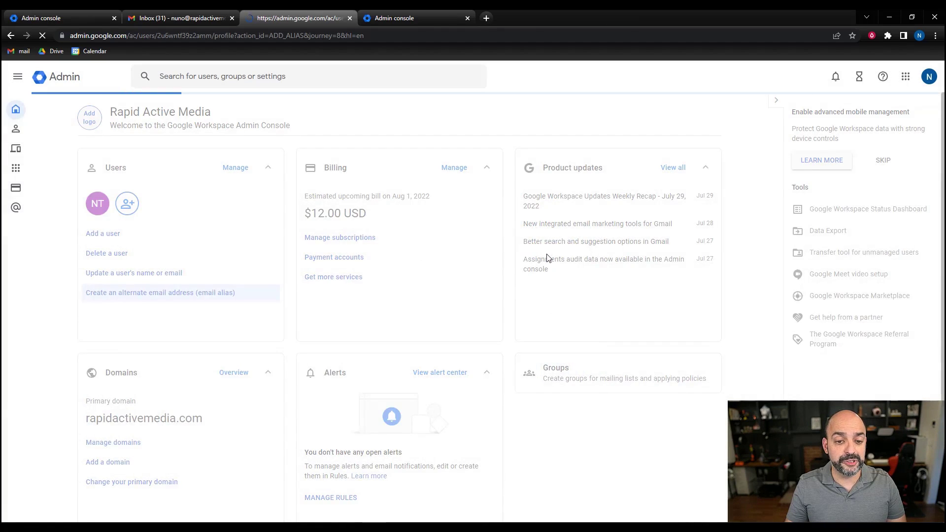
{"action": "left_click", "coordinate": [463, 182]}
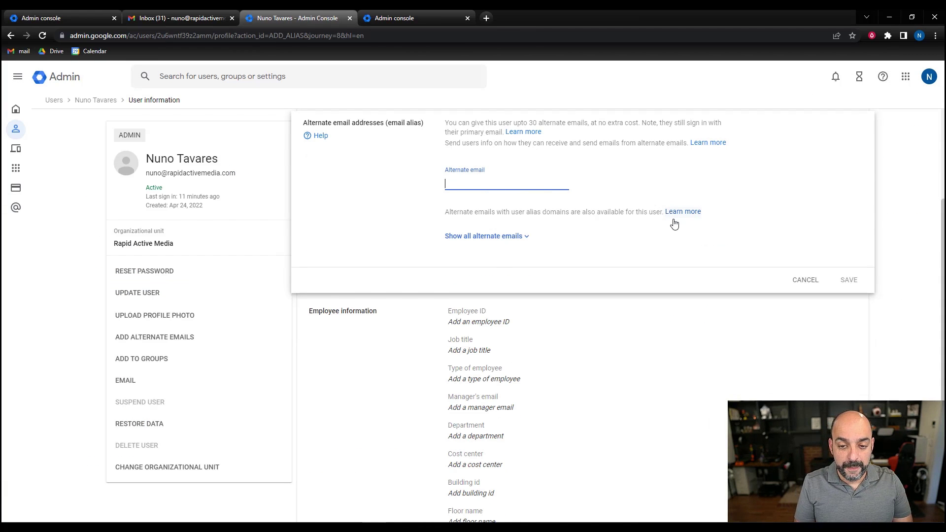
{"action": "type", "text": "support"}
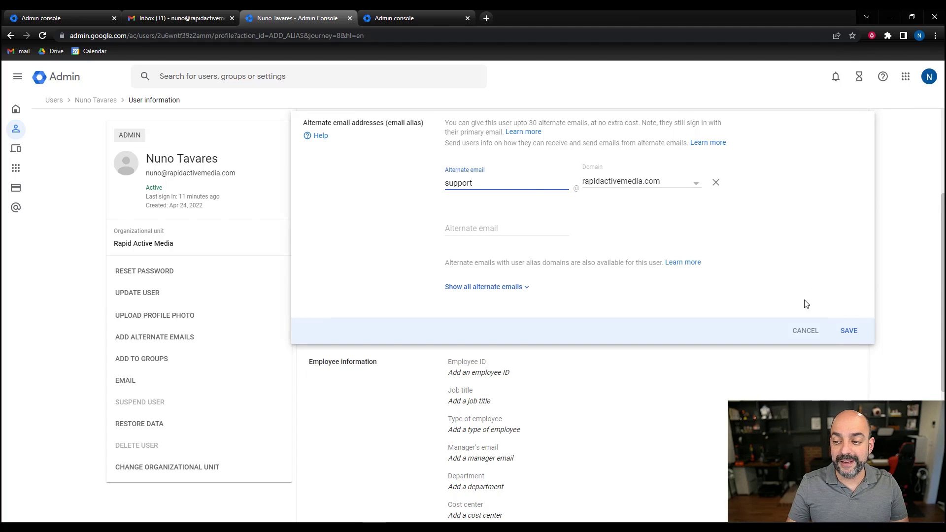
{"action": "left_click", "coordinate": [849, 332]}
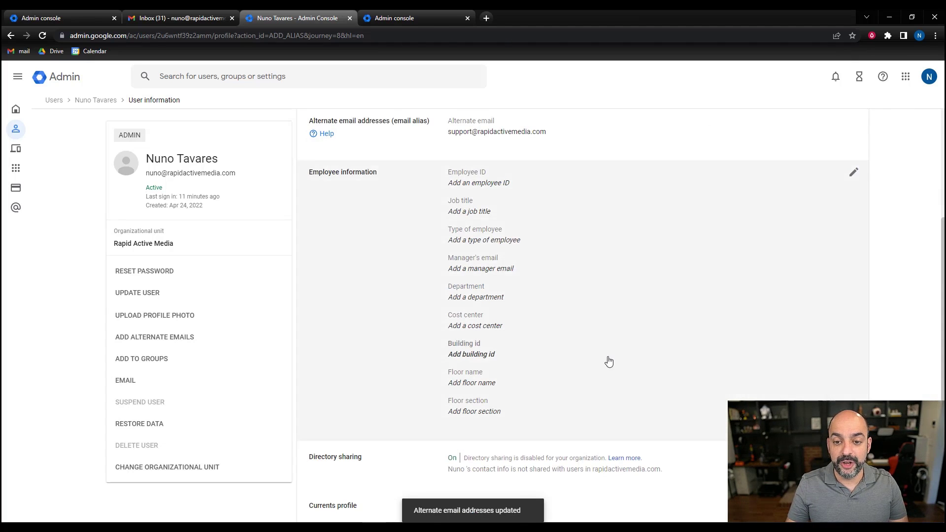
{"action": "scroll", "coordinate": [641, 246], "scroll_direction": "down", "scroll_amount": 2}
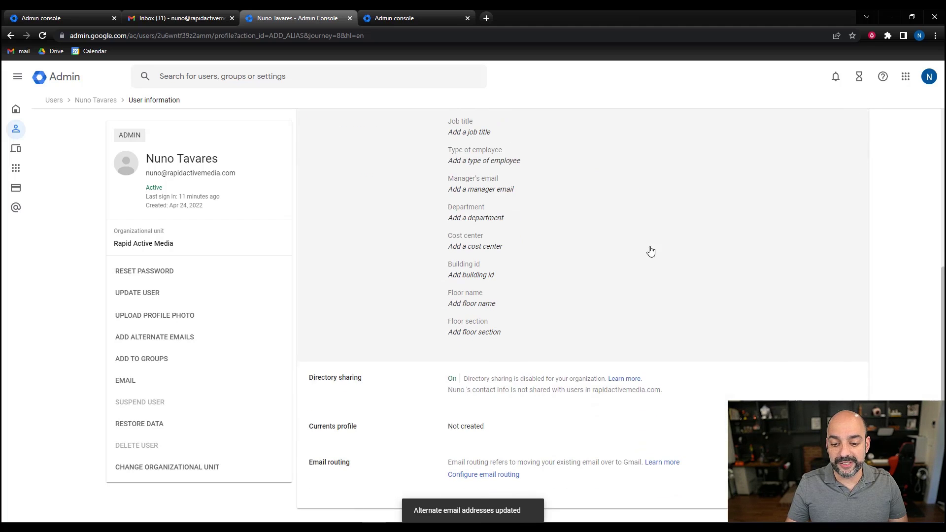
{"action": "scroll", "coordinate": [626, 260], "scroll_direction": "up", "scroll_amount": 5}
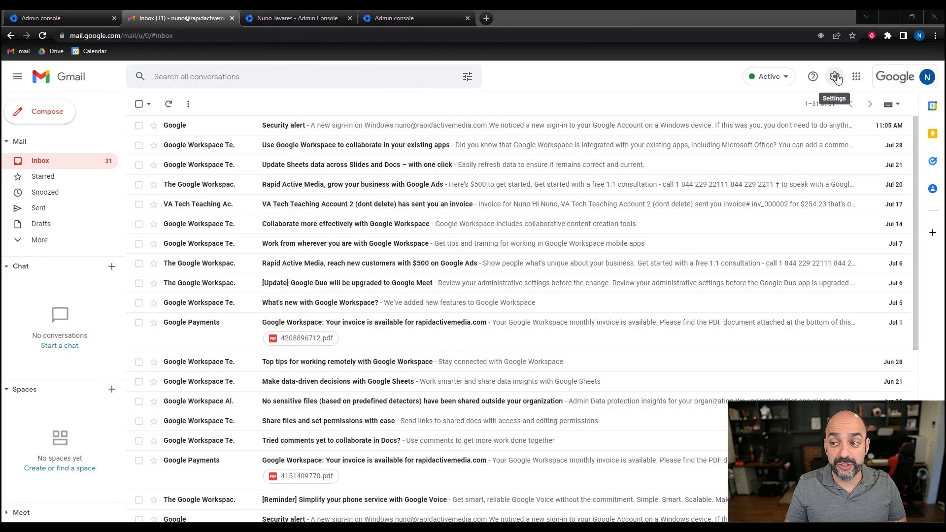
- Open Gmail's full settings on the Accounts section
{"action": "left_click", "coordinate": [835, 79]}
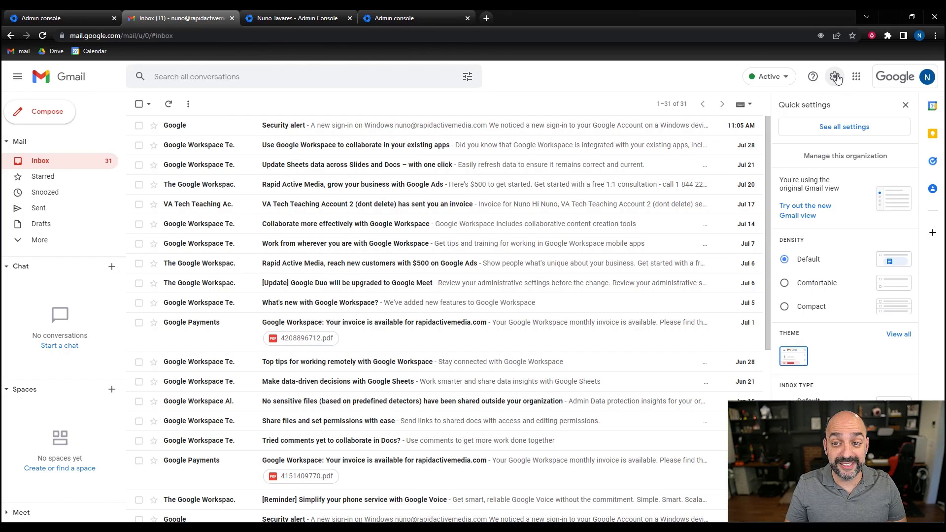
{"action": "left_click", "coordinate": [847, 129]}
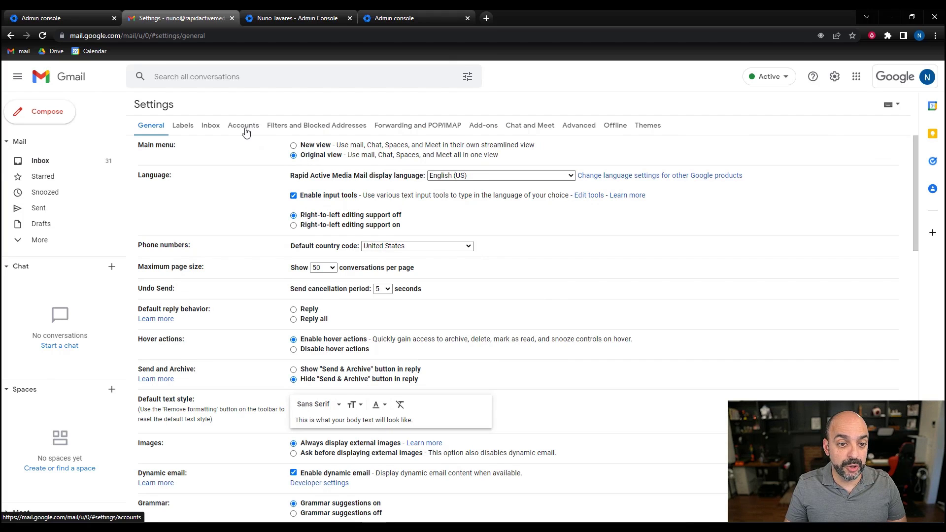
{"action": "left_click", "coordinate": [245, 130]}
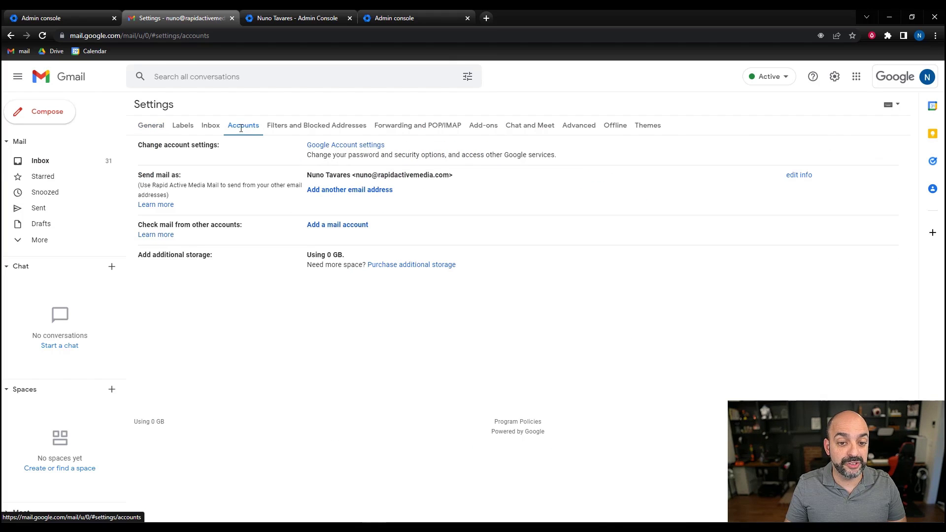
{"action": "left_click", "coordinate": [352, 190]}
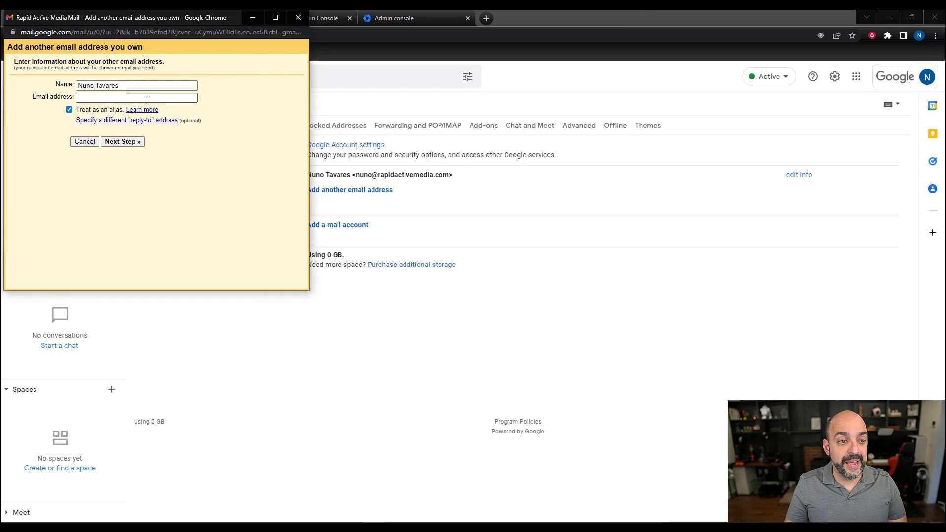
{"action": "left_click", "coordinate": [145, 101]}
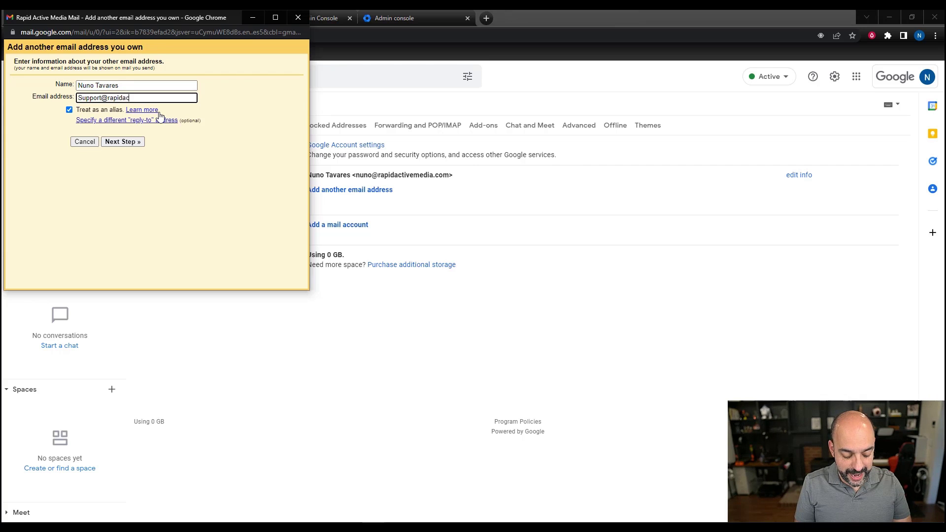
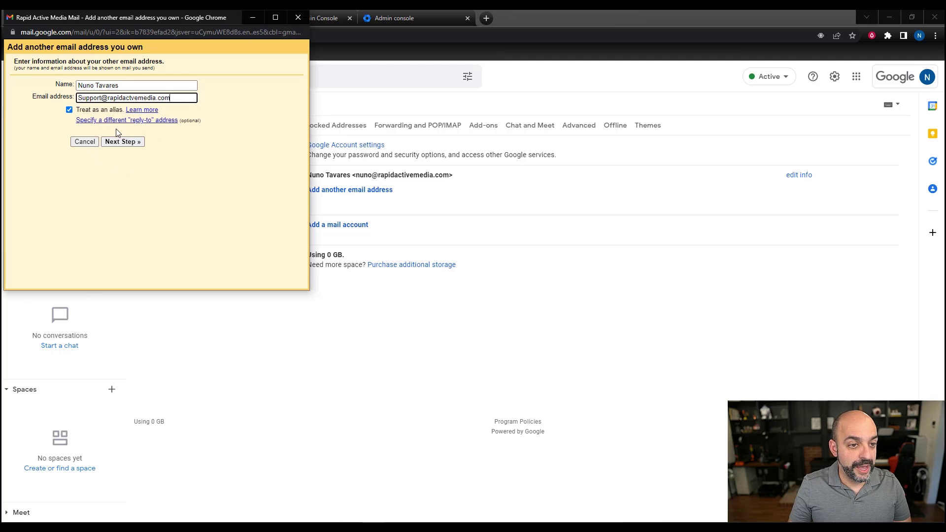
{"action": "key", "text": "Left"}
{"action": "key", "text": "Left"}
{"action": "key", "text": "Left"}
{"action": "key", "text": "Left"}
{"action": "key", "text": "Left"}
{"action": "key", "text": "Left"}
{"action": "key", "text": "Left"}
{"action": "key", "text": "Left"}
{"action": "key", "text": "Left"}
{"action": "key", "text": "Left"}
{"action": "key", "text": "Left"}
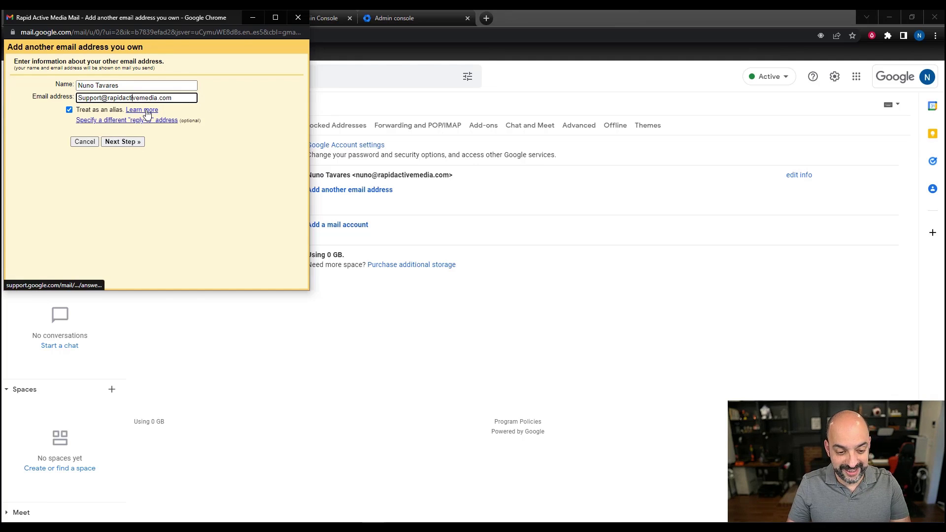
{"action": "left_click", "coordinate": [126, 142]}
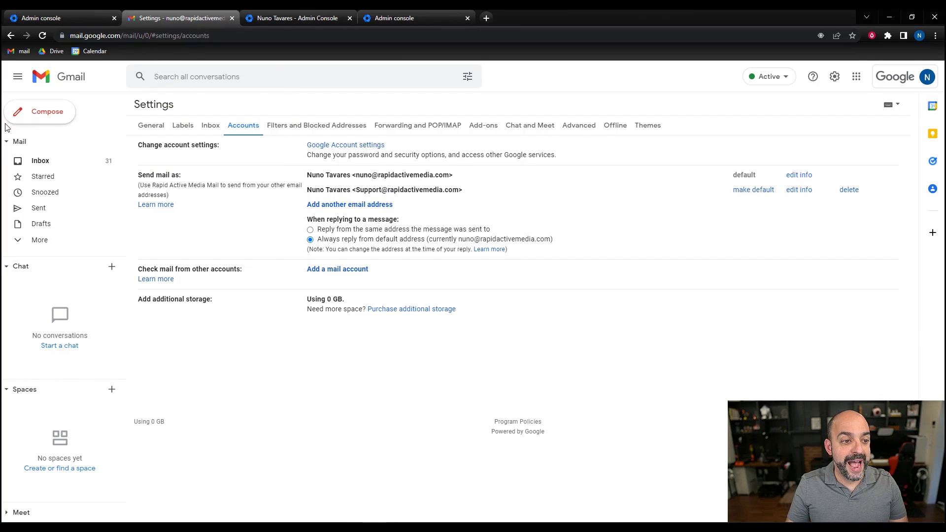
- Compose a new email with the support alias chosen as the From address
{"action": "left_click", "coordinate": [45, 160]}
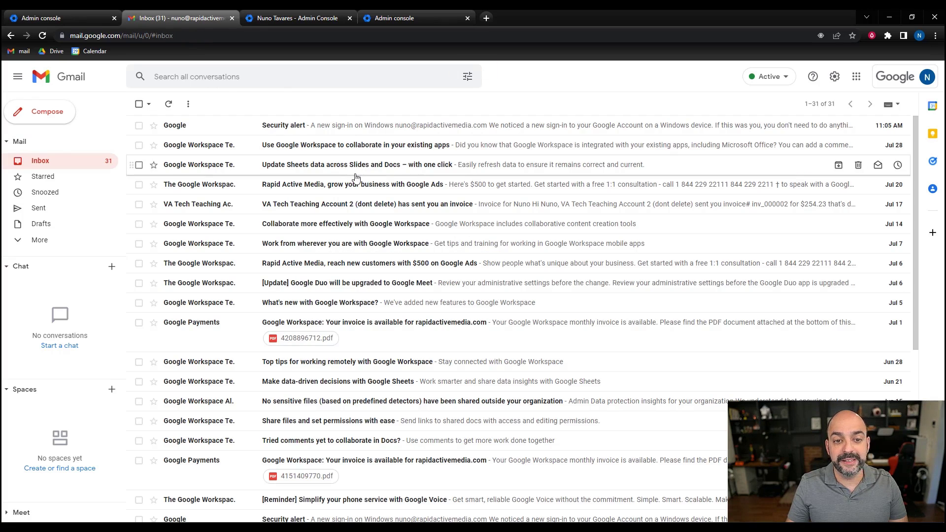
{"action": "left_click", "coordinate": [54, 111]}
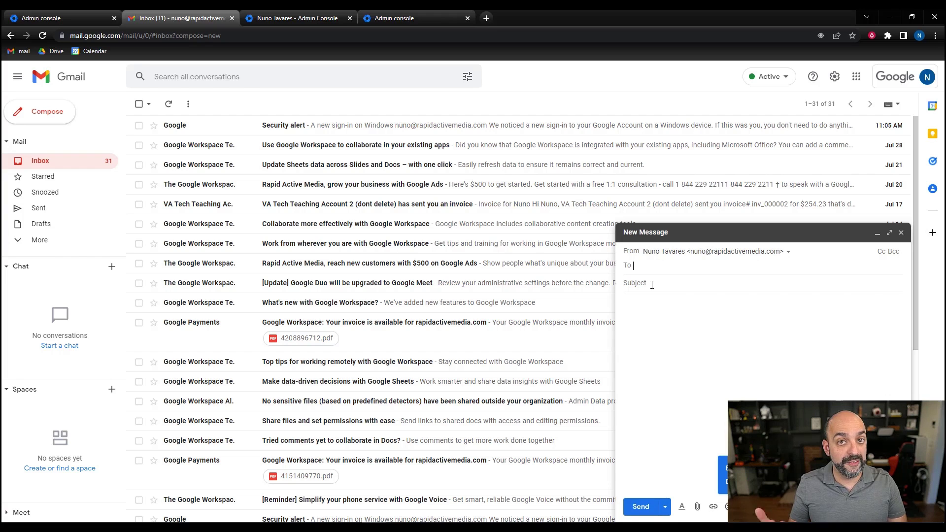
{"action": "left_click", "coordinate": [749, 252]}
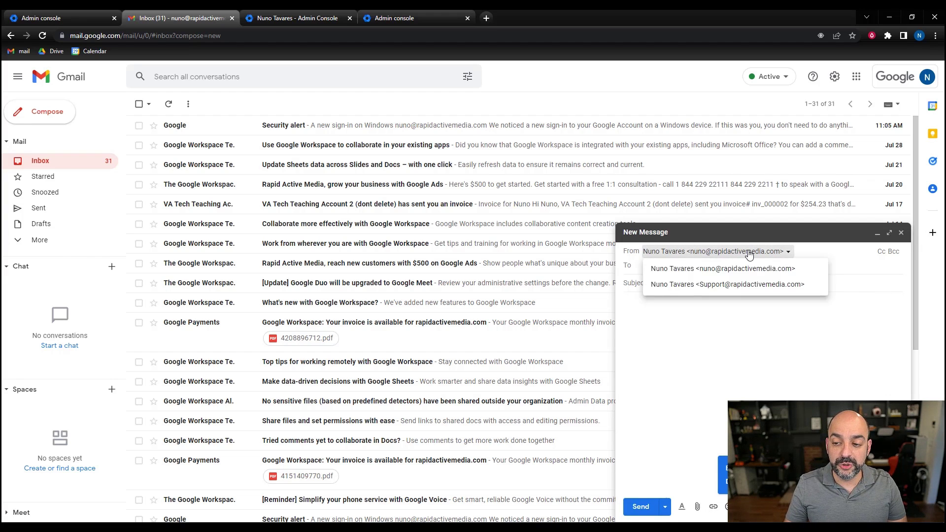
{"action": "left_click", "coordinate": [748, 285]}
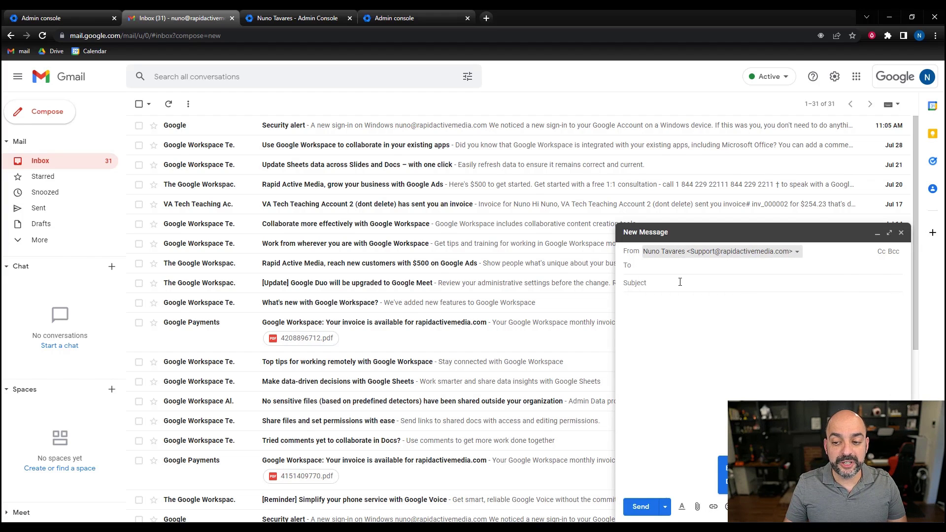
{"action": "left_click", "coordinate": [681, 282]}
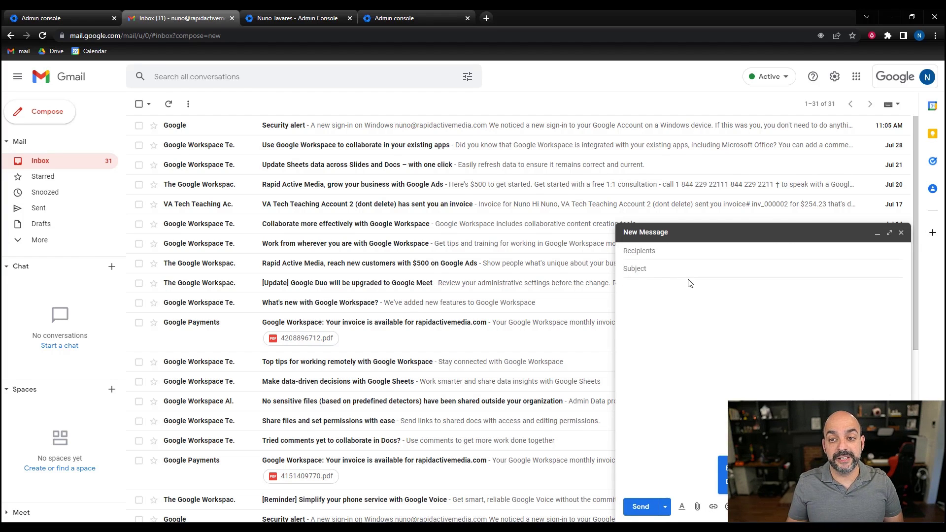
{"action": "key", "text": "ctrl+Tab"}
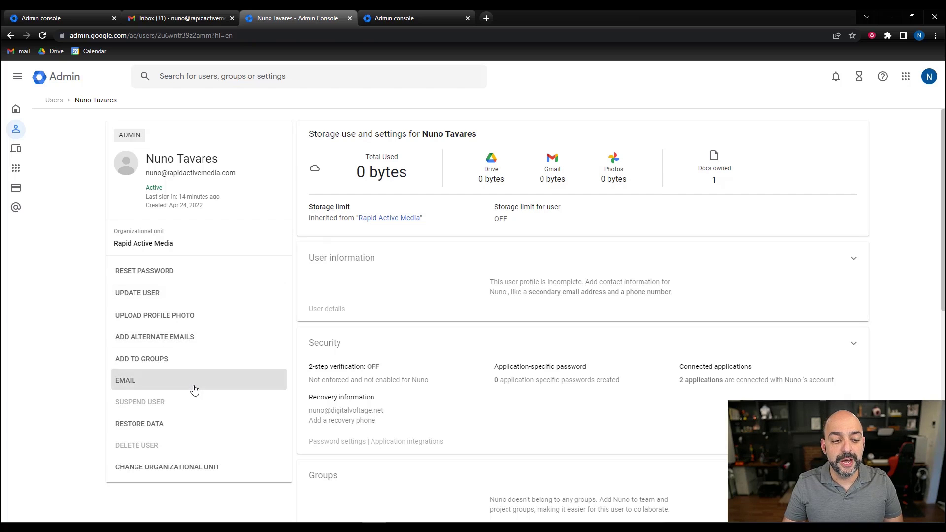
- Add 'info' and 'sales' as further alternate emails on the user and save
{"action": "left_click", "coordinate": [194, 344]}
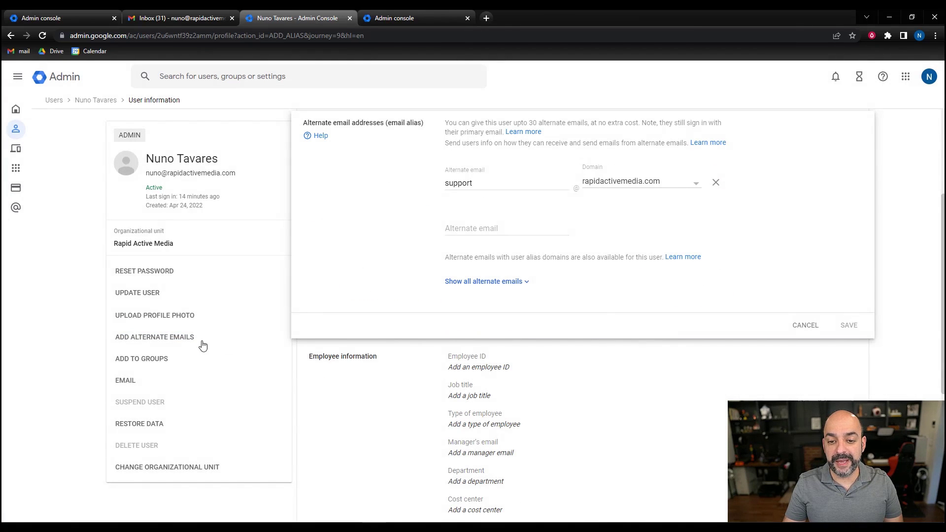
{"action": "left_click", "coordinate": [507, 285]}
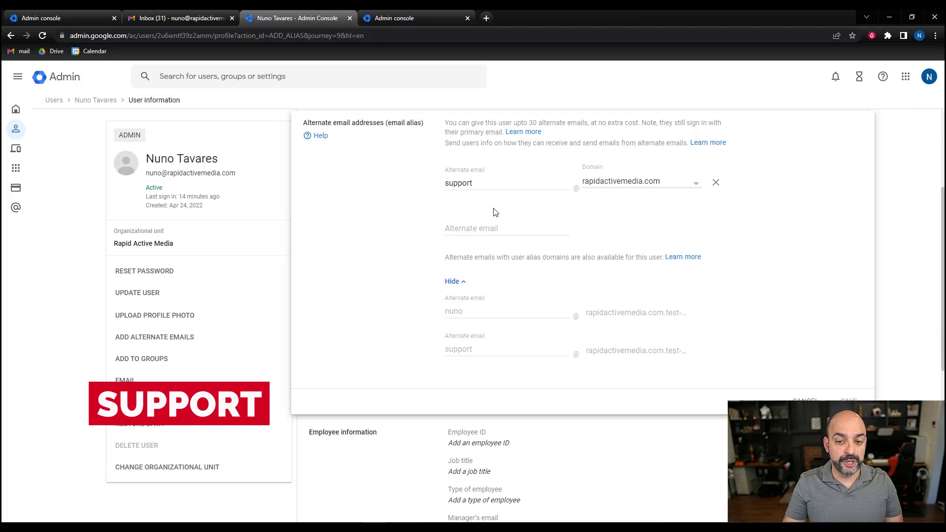
{"action": "left_click", "coordinate": [495, 227]}
{"action": "type", "text": "info"}
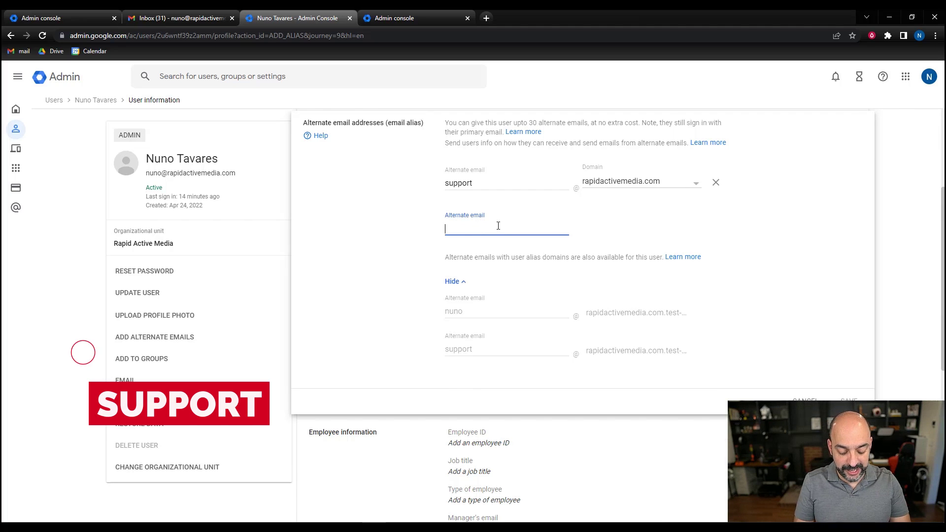
{"action": "left_click", "coordinate": [506, 274]}
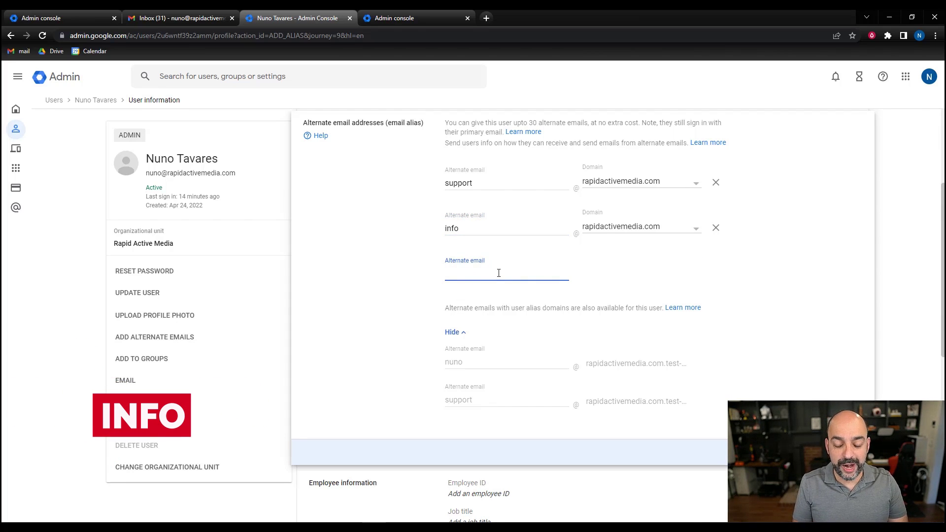
{"action": "type", "text": "sales"}
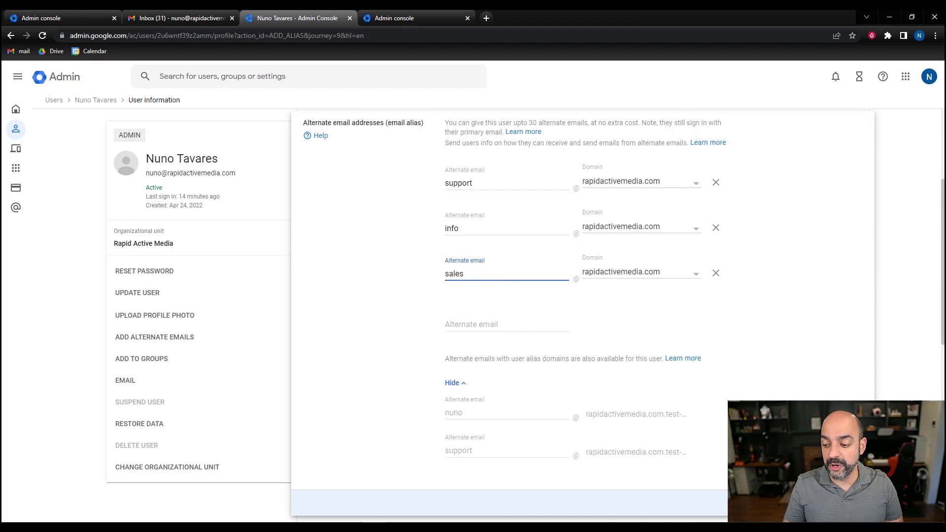
{"action": "left_click", "coordinate": [843, 503]}
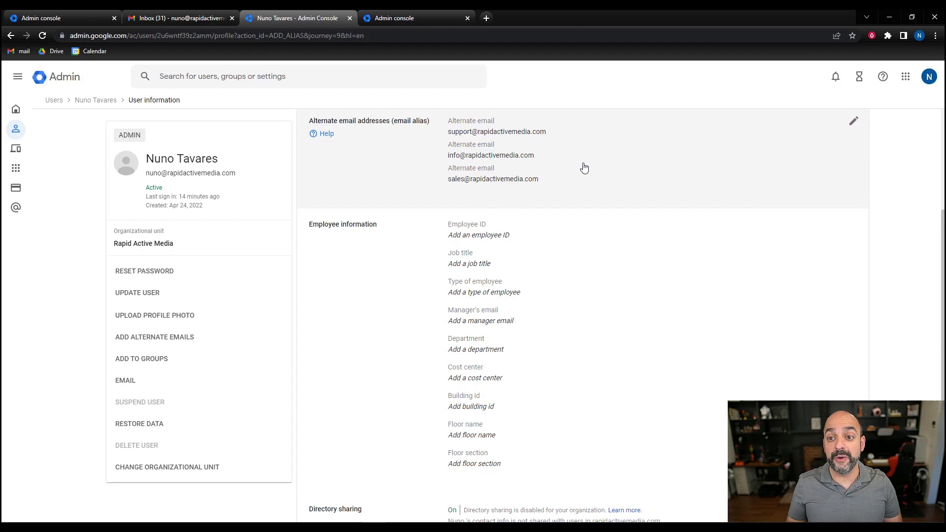
- Open the Accounts section of Gmail's full settings
{"action": "left_click", "coordinate": [158, 18]}
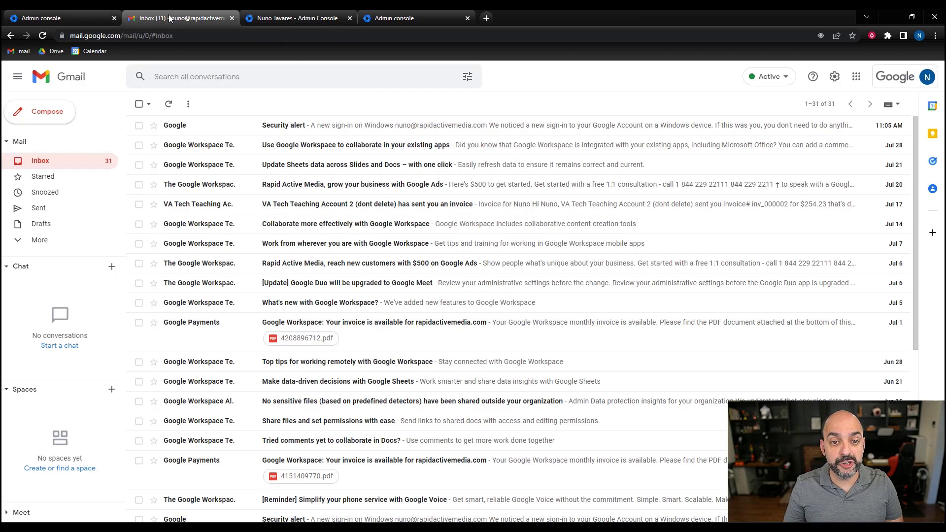
{"action": "left_click", "coordinate": [834, 77]}
{"action": "left_click", "coordinate": [864, 127]}
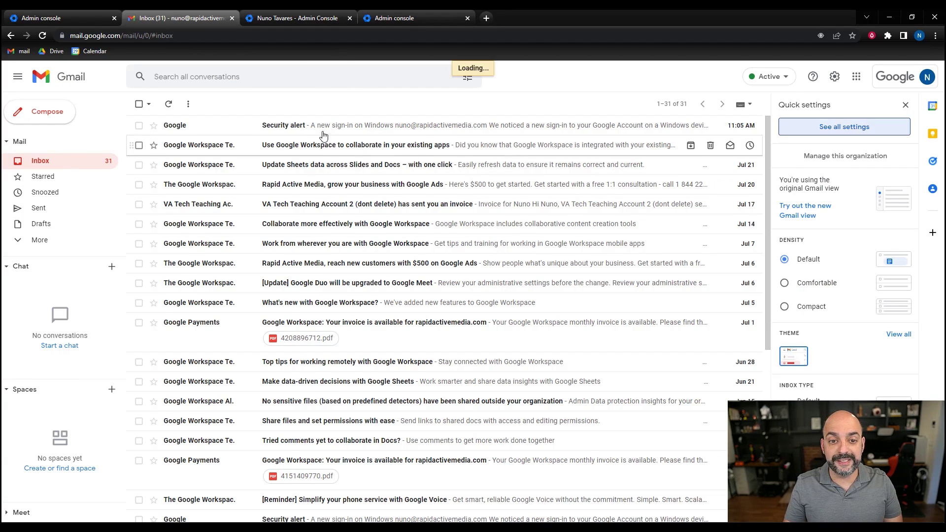
{"action": "left_click", "coordinate": [248, 126]}
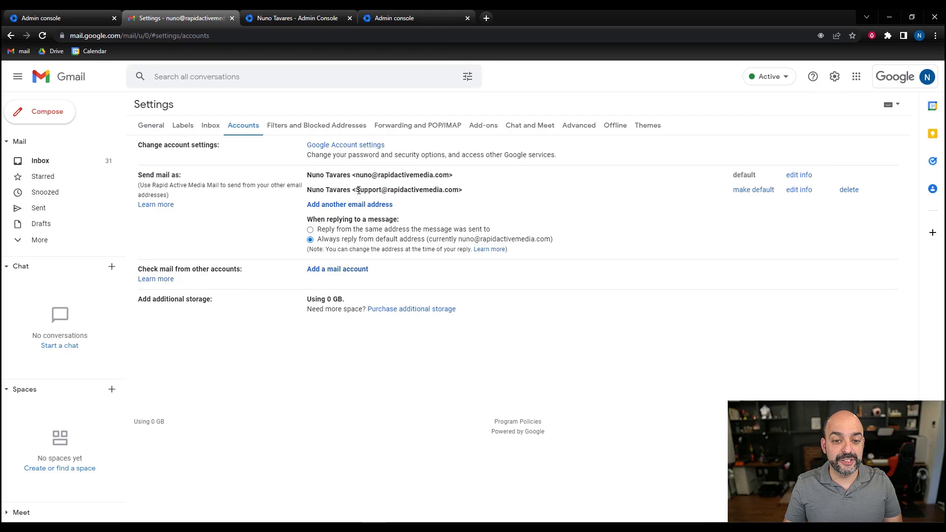
{"action": "left_click", "coordinate": [351, 204]}
{"action": "left_click", "coordinate": [127, 99]}
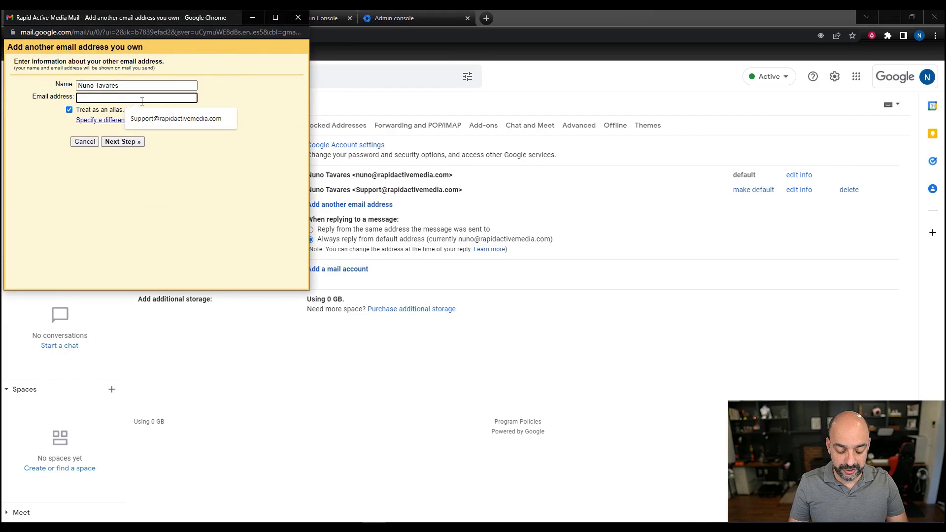
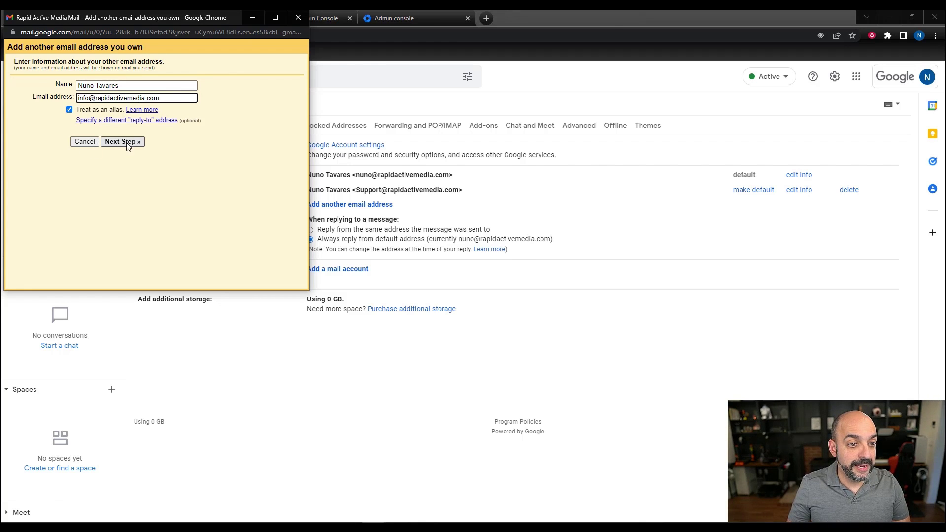
{"action": "left_click", "coordinate": [126, 144]}
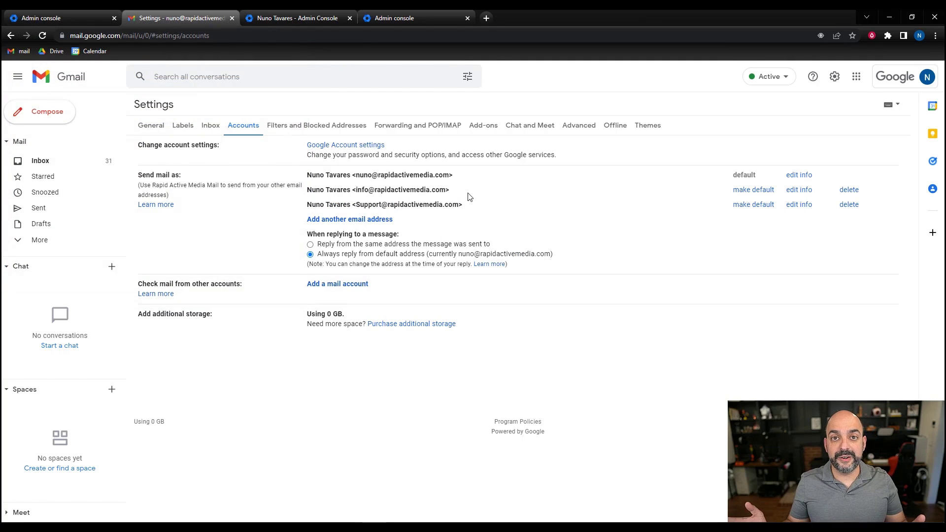